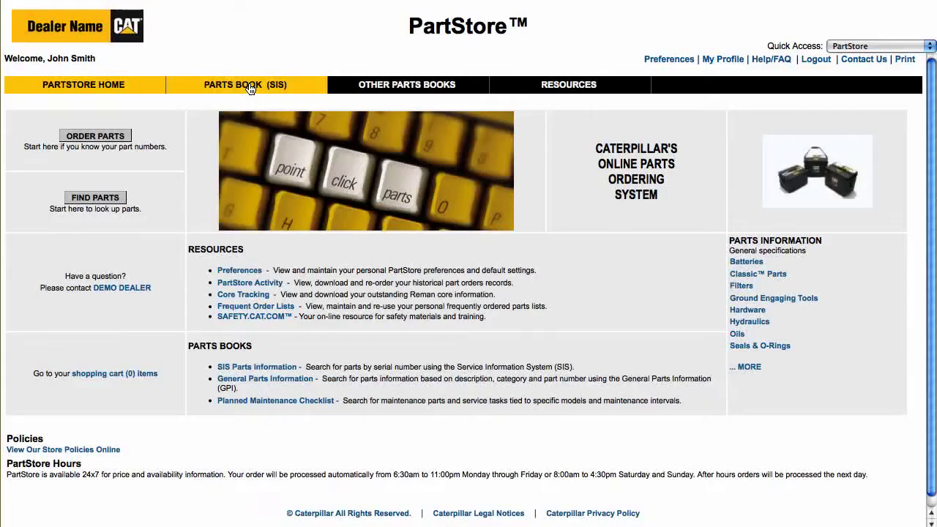
- In the SIS parts book, choose the 420E machine with serial PRA00121 as the equipment
left_click(249, 85)
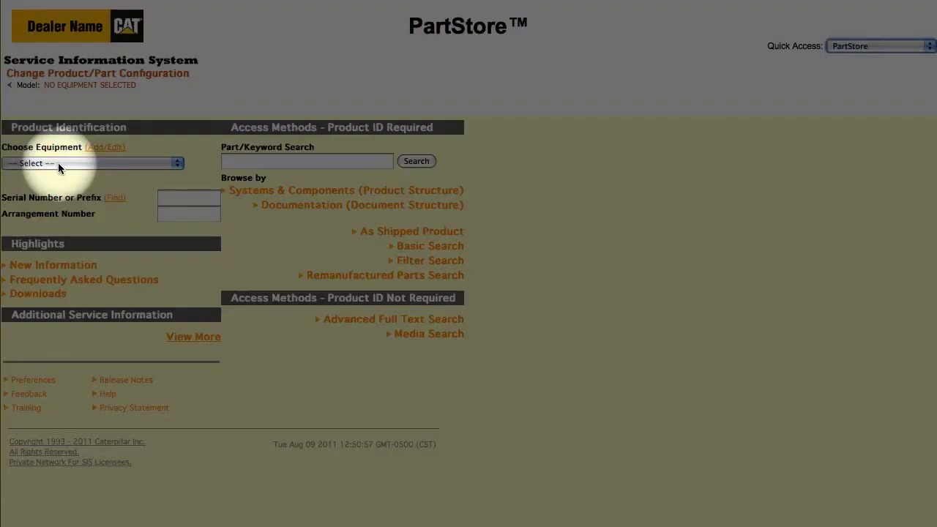
left_click(32, 163)
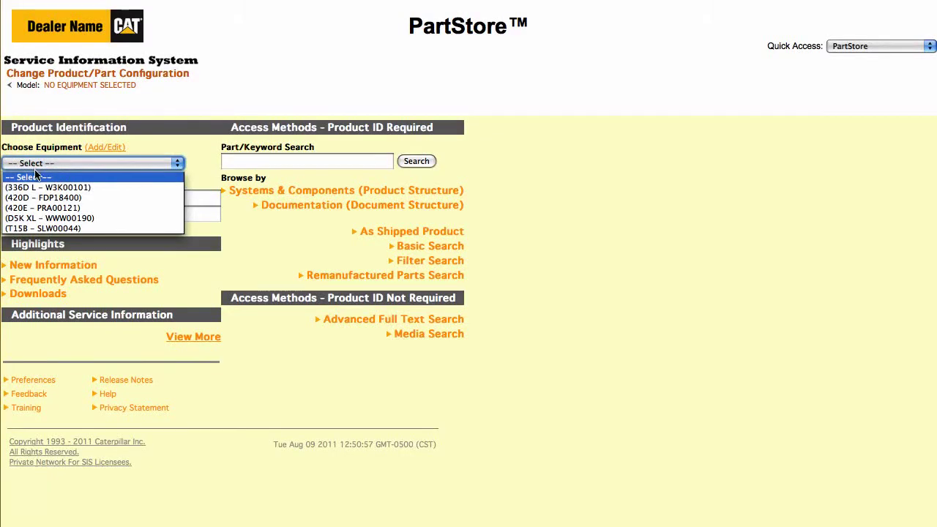
left_click(43, 208)
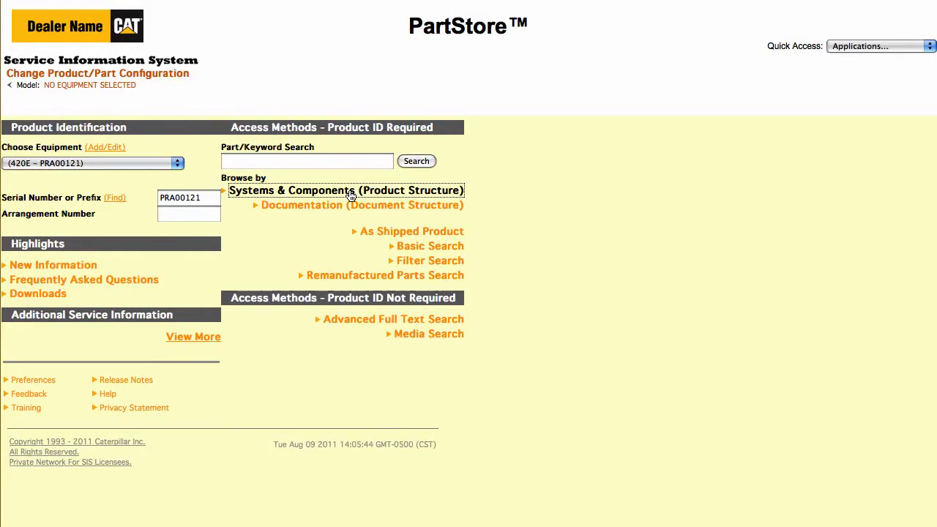
- Show the Systems & Components tree for the 420E backhoe loader PRA00121
left_click(351, 194)
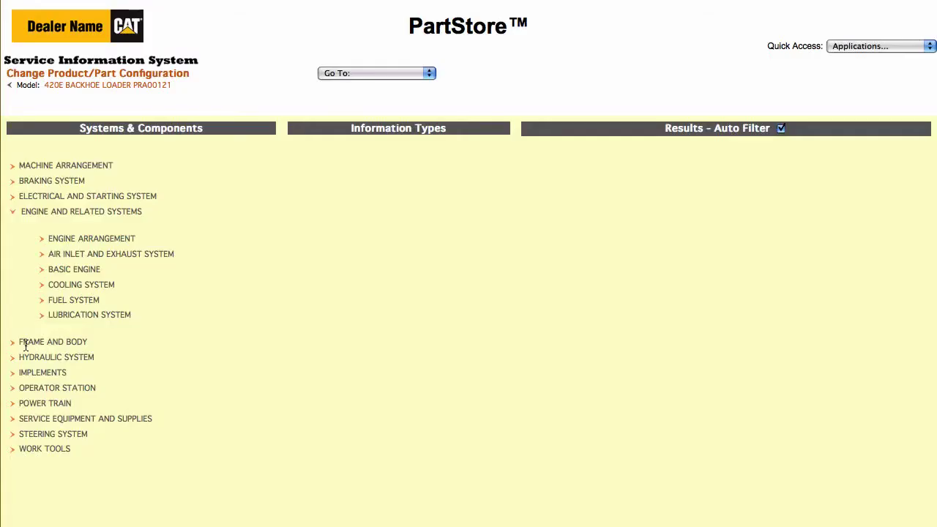
- Expand Frame and Body and open the 253-0784 BOX GP-BATTERY parts page
left_click(13, 345)
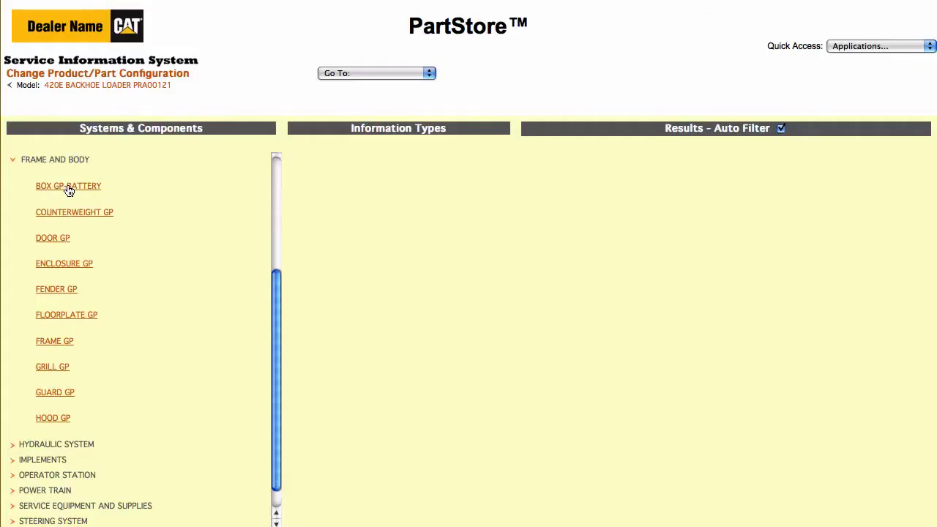
left_click(68, 188)
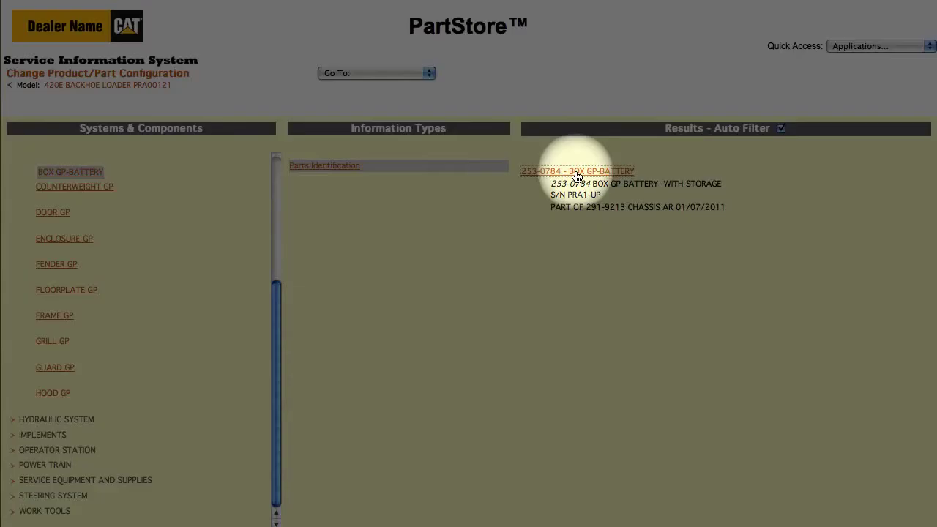
left_click(575, 172)
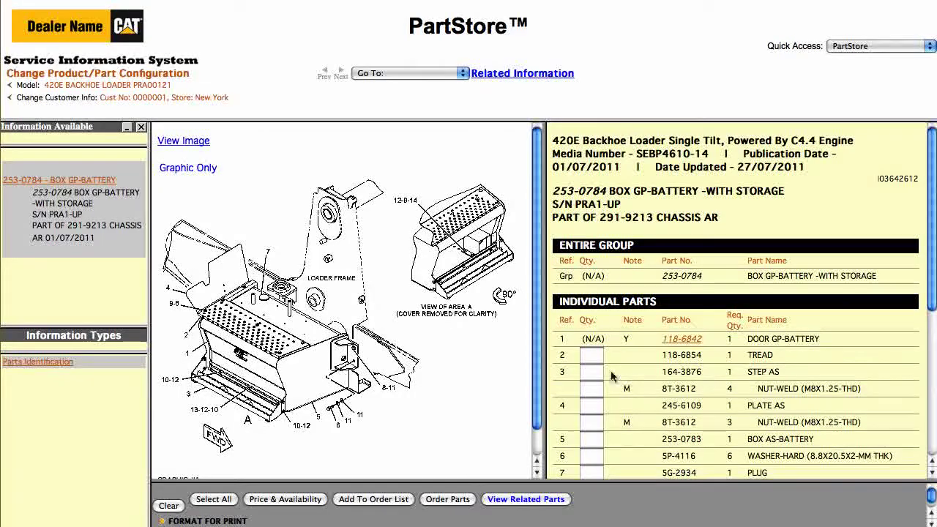
- Enter quantity 1 for STEP AS and 6 for WASHER-HARD, then check price and availability
left_click(594, 373)
type("1")
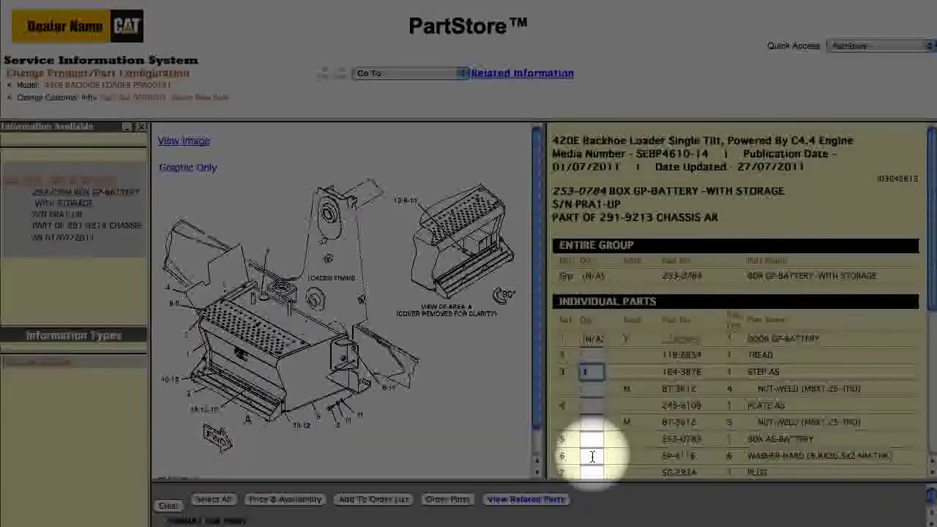
left_click(592, 455)
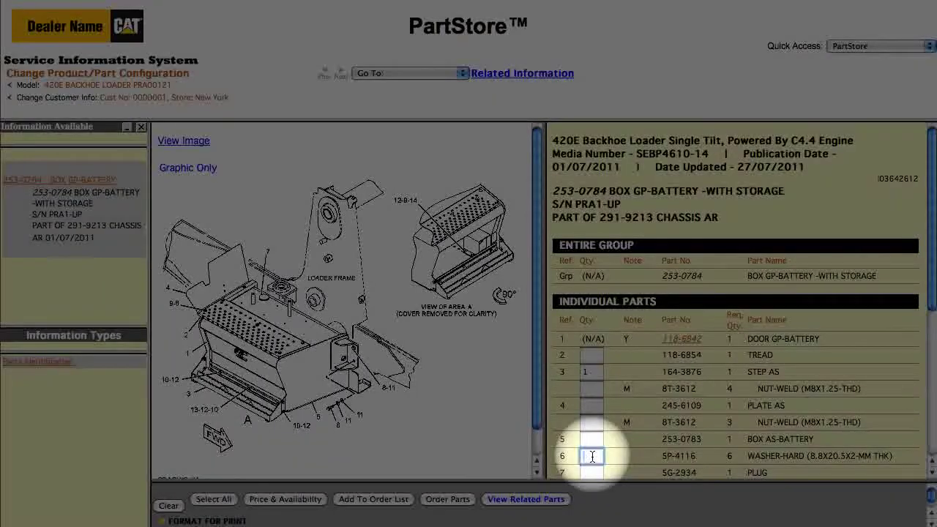
left_click(592, 469)
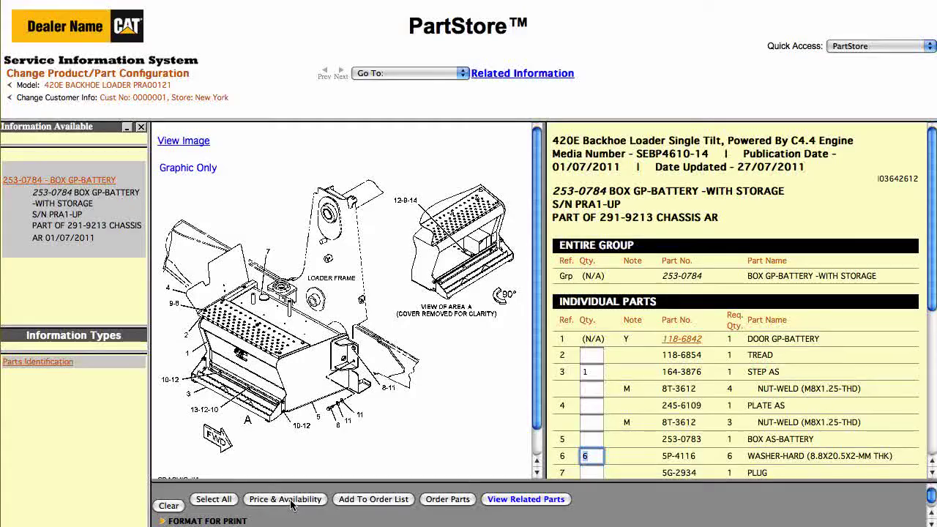
left_click(287, 500)
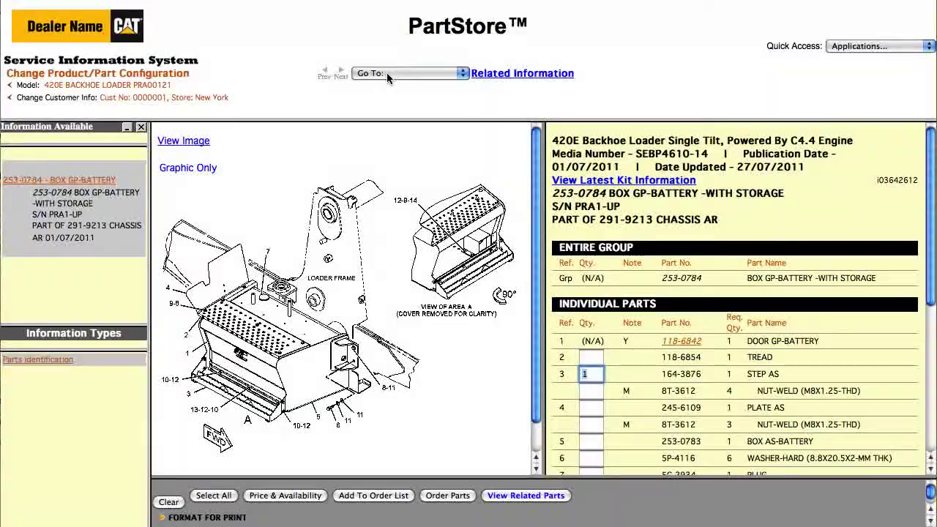
- Go back to the SIS main menu from the Go To list
left_click(387, 73)
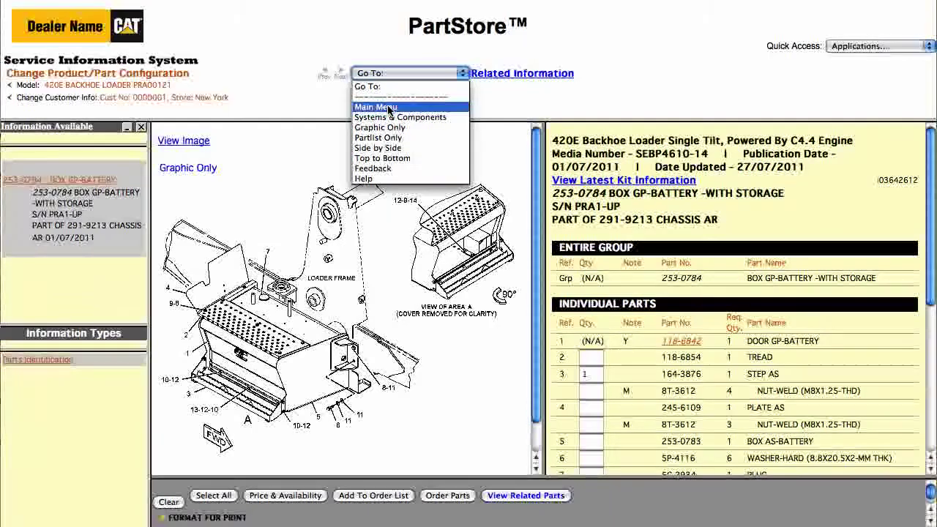
left_click(389, 107)
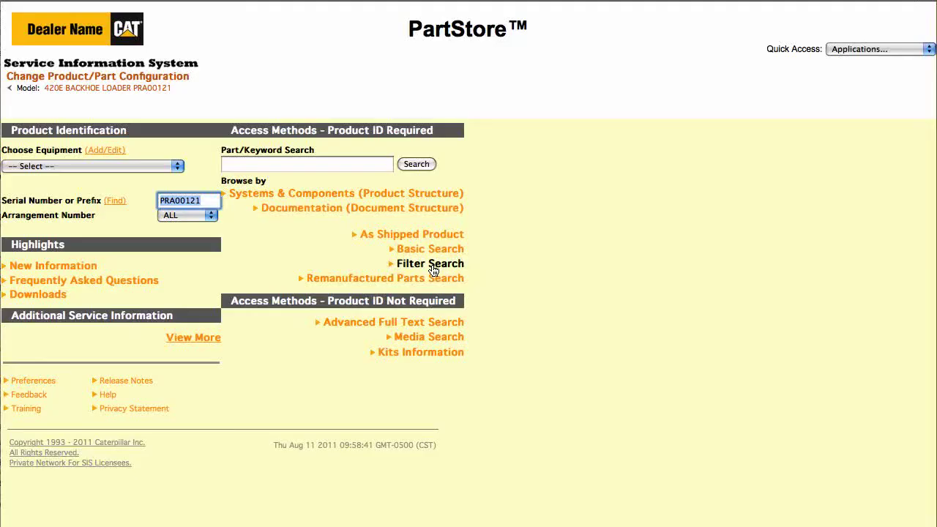
- Run Filter Search for the 420E and open 234-1981 AIR CLEANER GP -BASIC
left_click(434, 269)
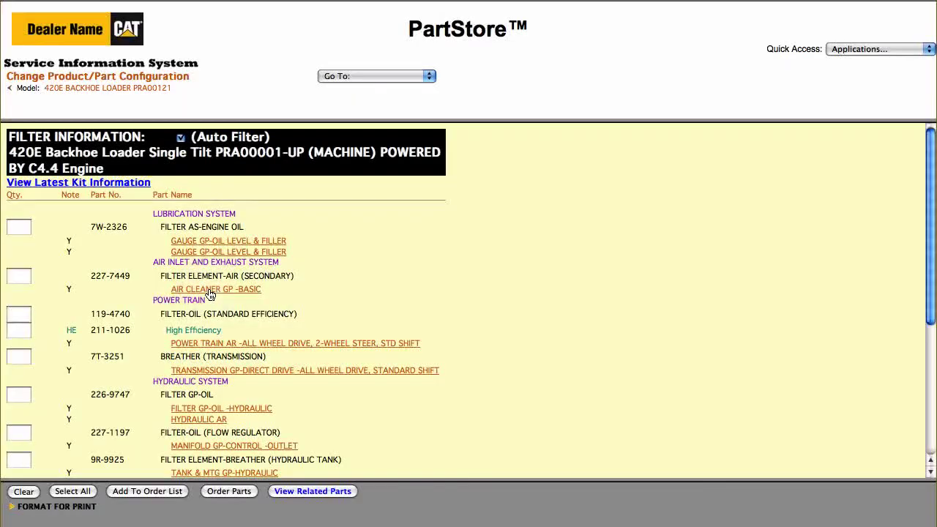
left_click(210, 292)
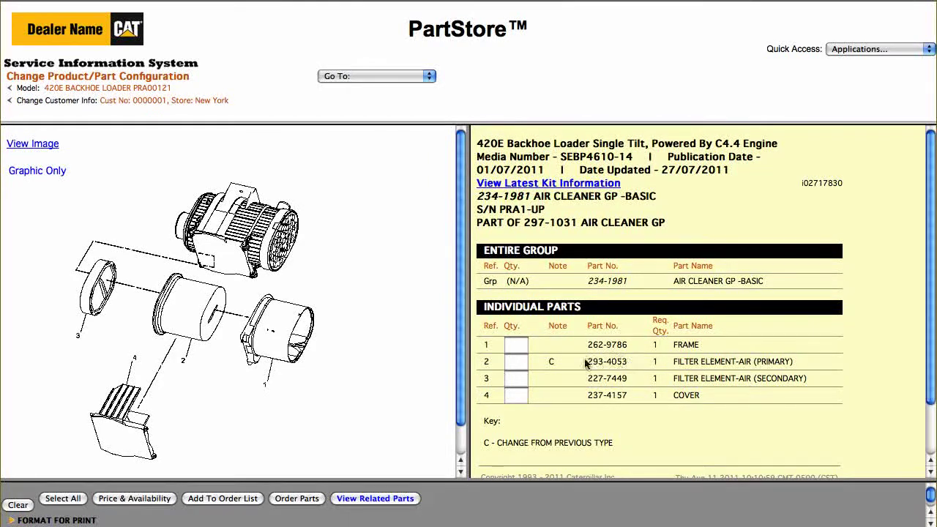
- Order 1 FILTER ELEMENT-AIR (PRIMARY) and continue past the cart page
left_click(521, 361)
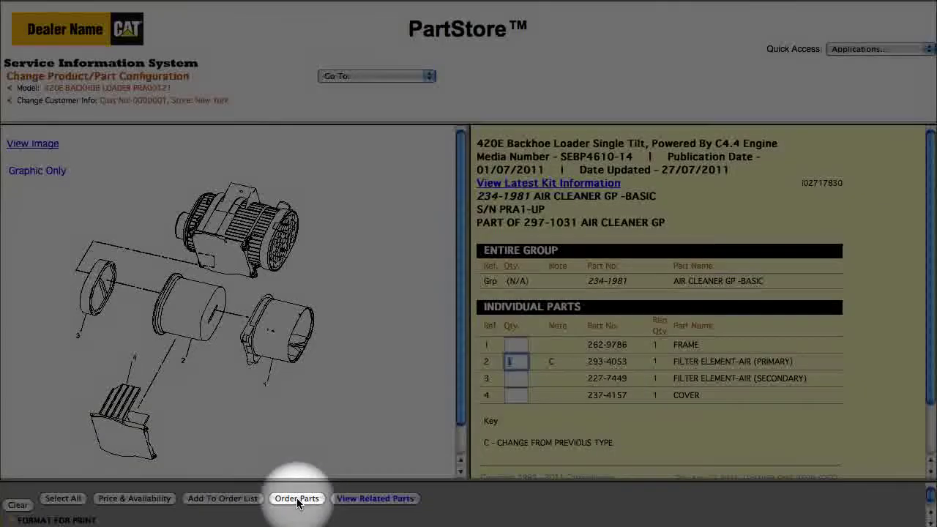
left_click(298, 501)
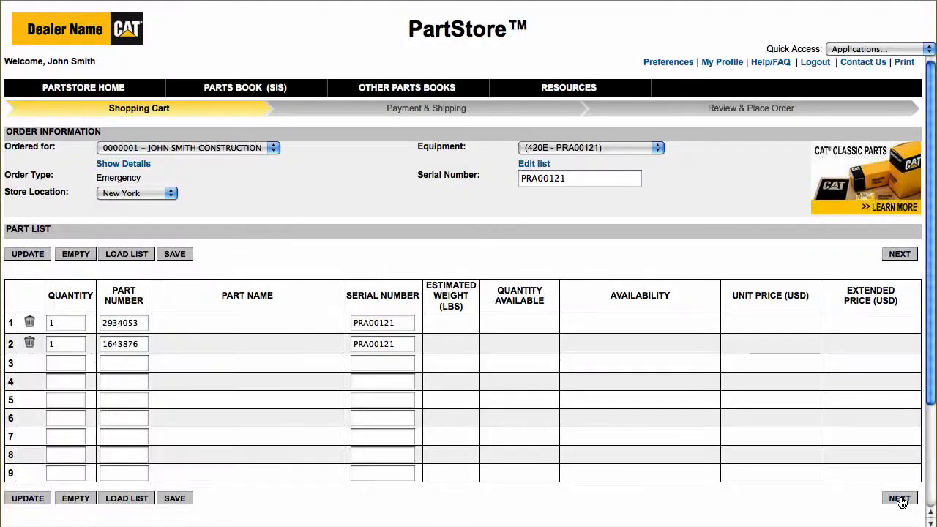
left_click(900, 500)
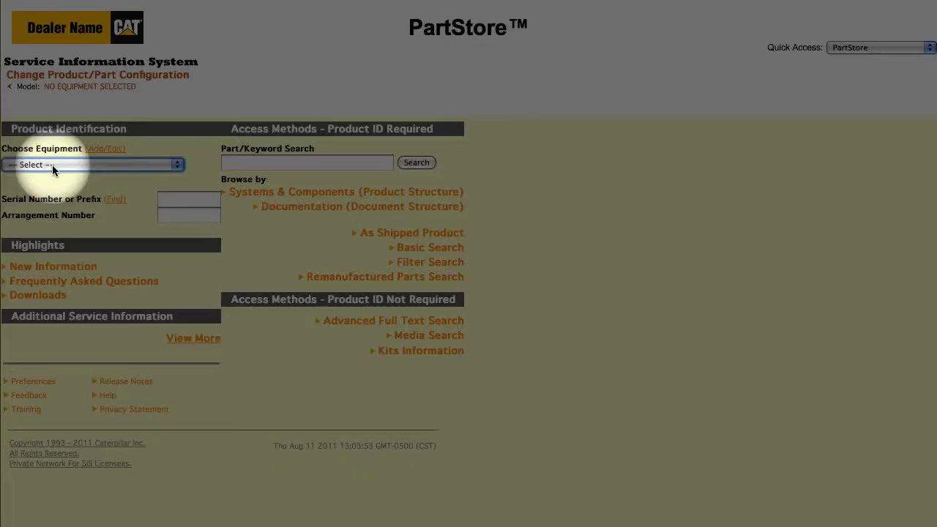
- Select the 420D machine with serial FDP18400 and show its As Shipped Product list
left_click(52, 166)
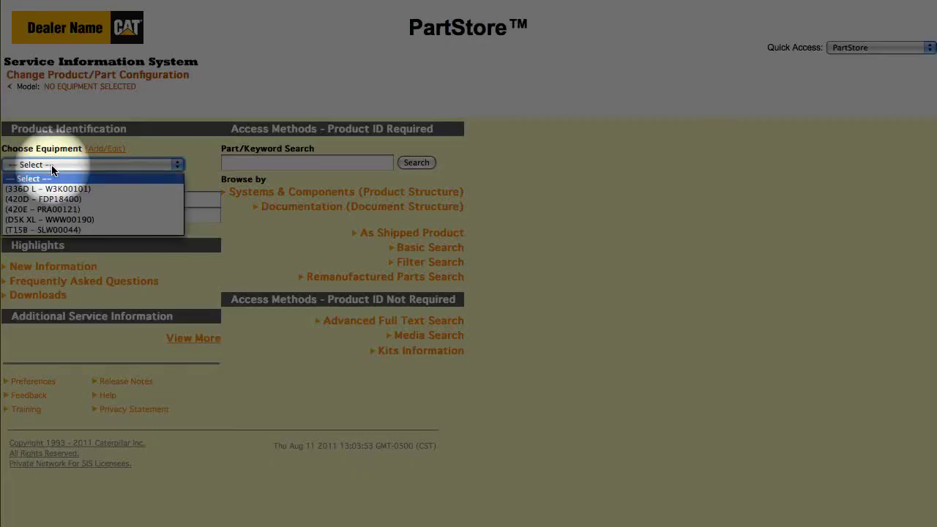
left_click(32, 199)
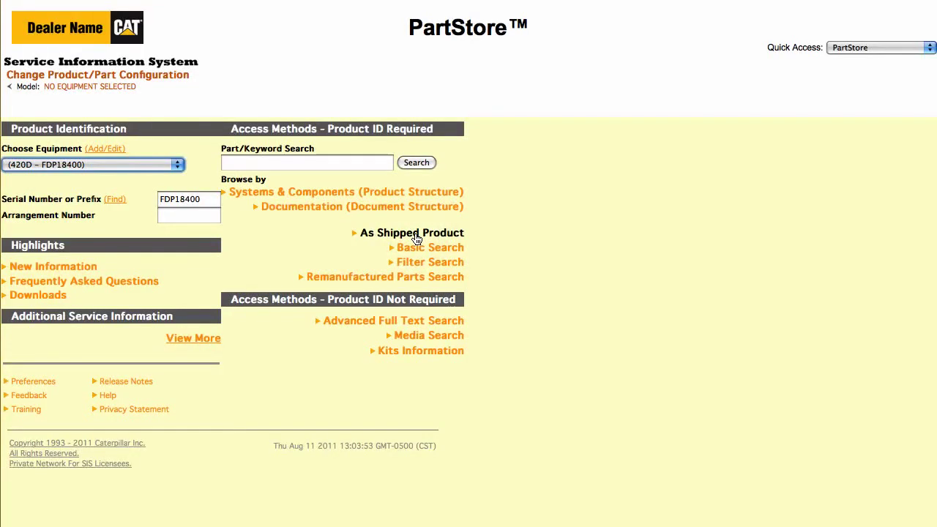
left_click(414, 233)
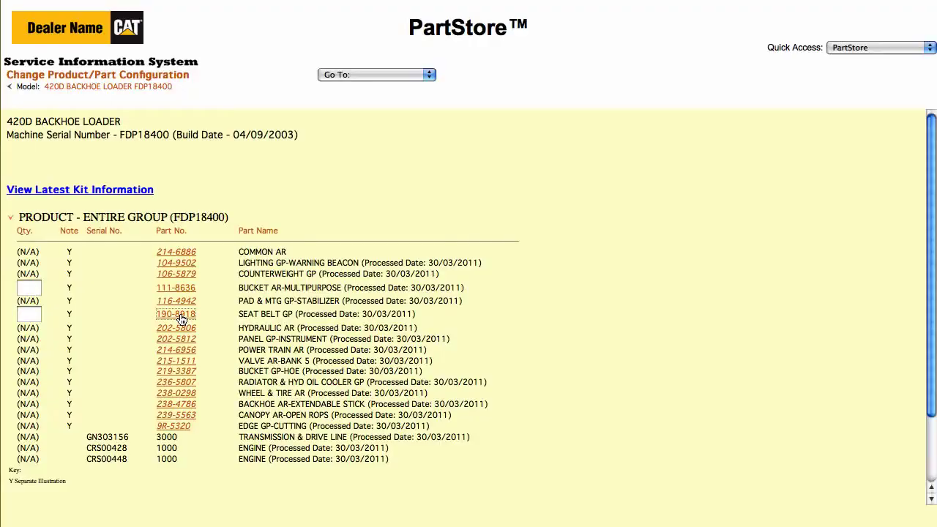
- Open the 190-8918 seat belt group and enter quantity 1 on its Grp row
left_click(177, 314)
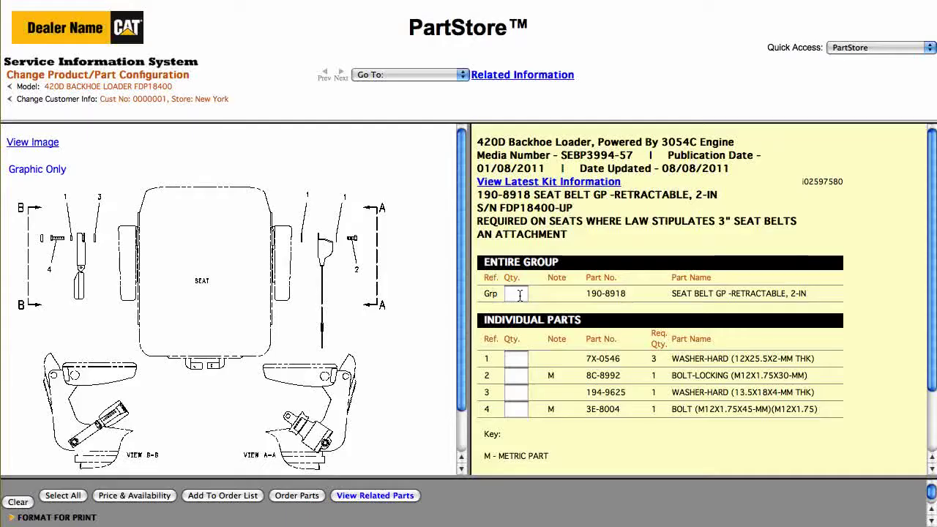
left_click(520, 295)
type("1")
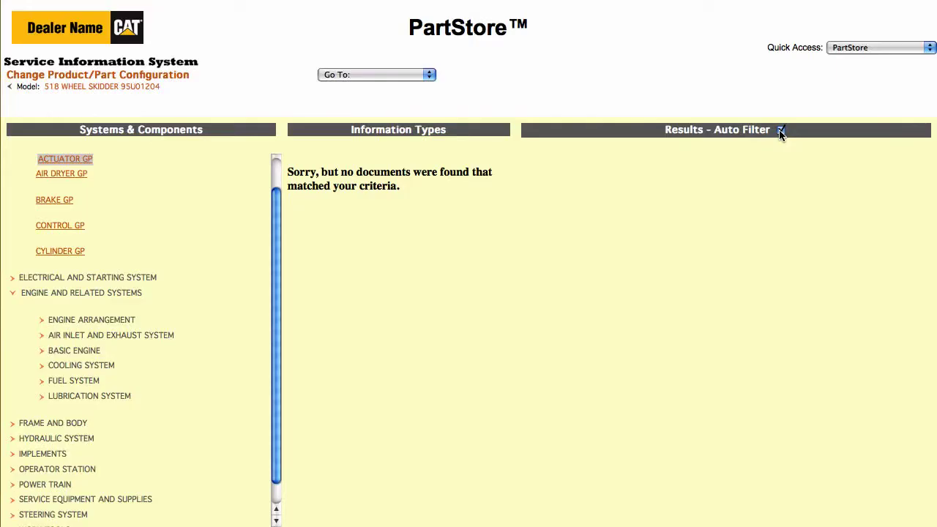
- Turn off Results - Auto Filter, then type 'seat bel' in Part/Keyword Search and clear it
left_click(780, 130)
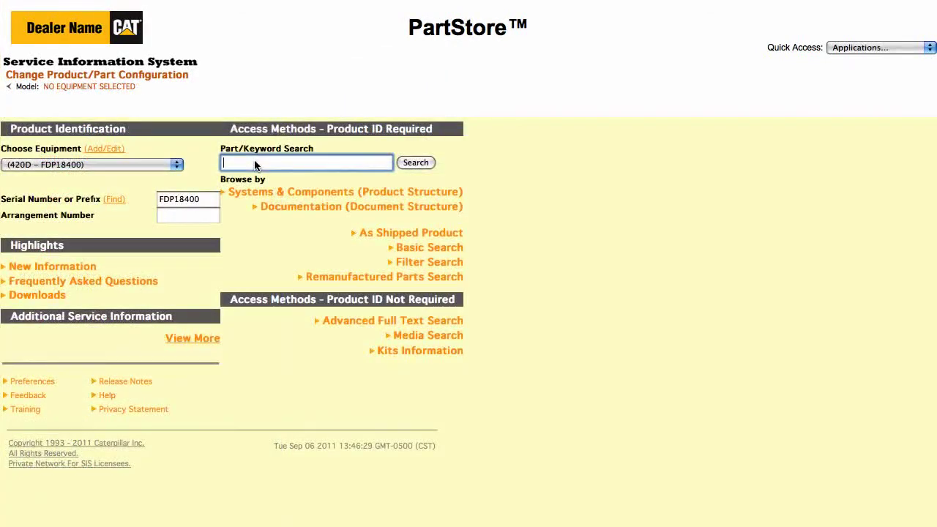
type("seat belt")
left_click_drag(269, 164, 218, 165)
key("BackSpace")
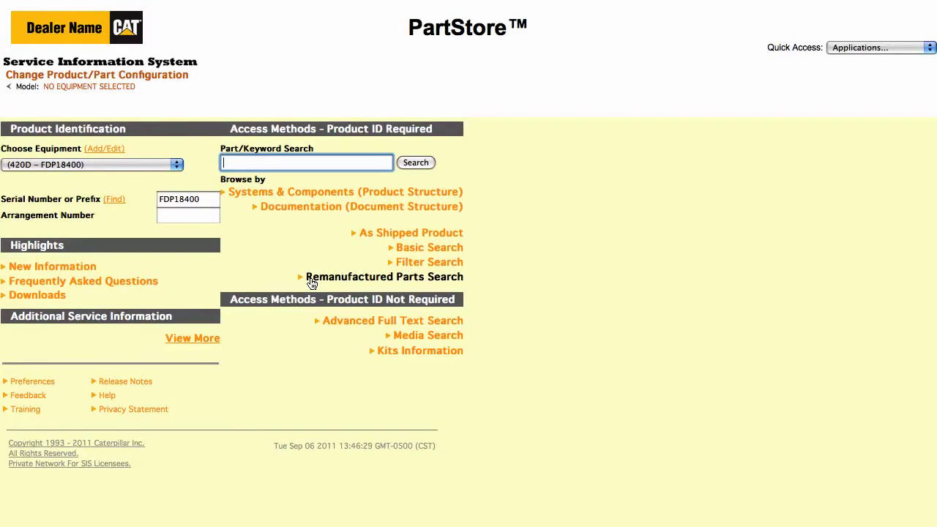
- Go to the Remanufactured Parts Search information page for the 420D – FDP18400
left_click(311, 279)
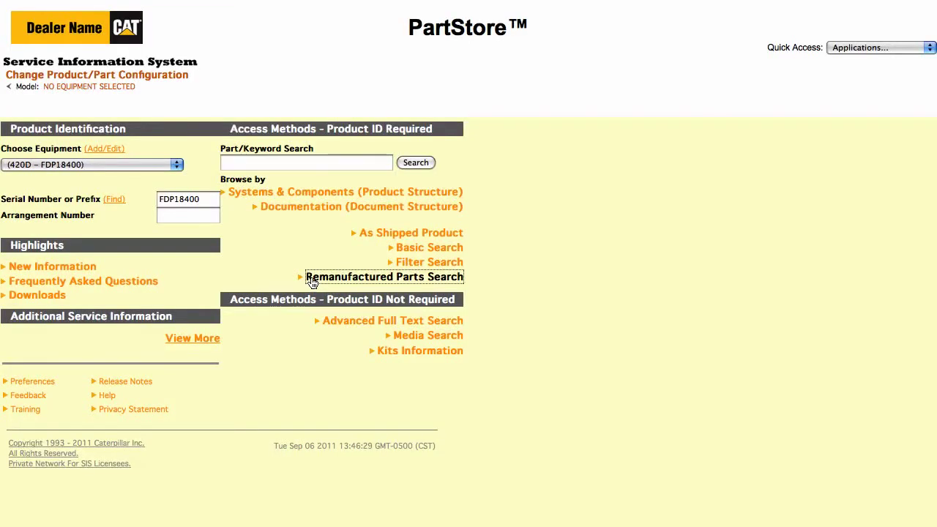